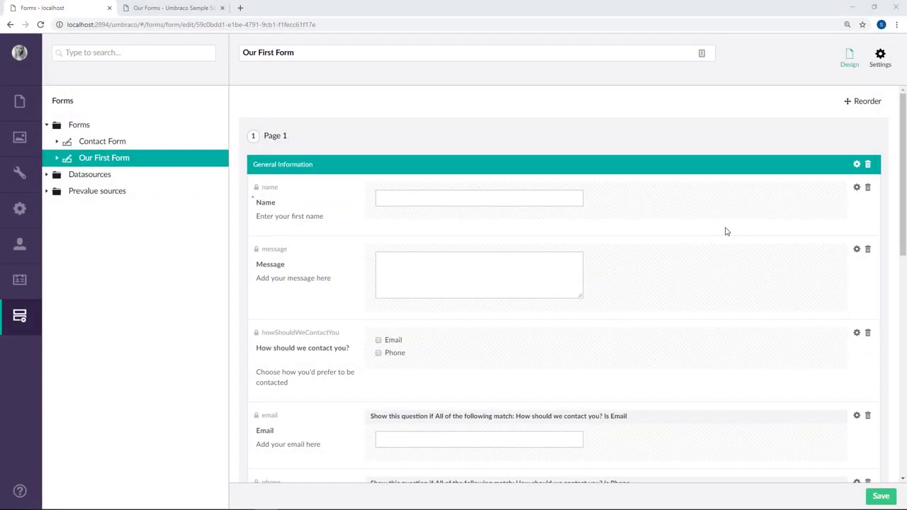
# Scroll down Our First Form to reach its workflow settings at the bottom.
pyautogui.scroll(-6, 716, 244)
pyautogui.scroll(-2, 716, 244)
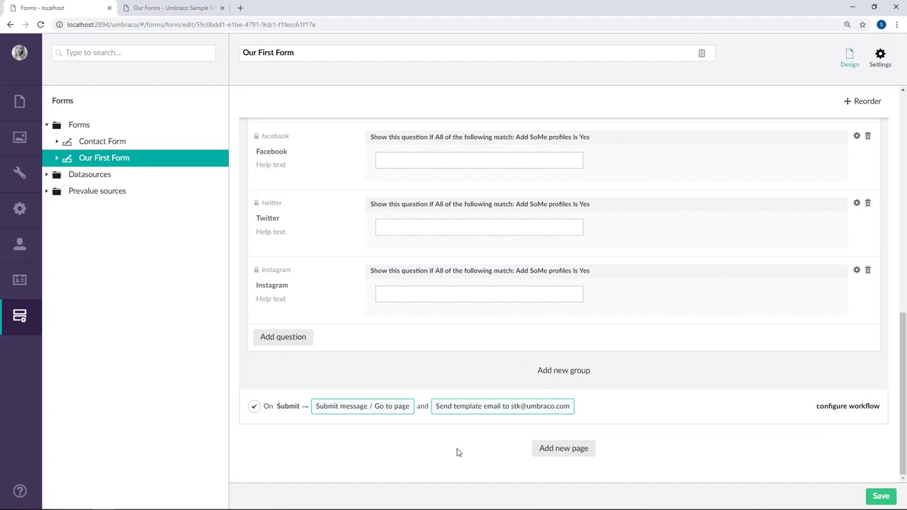
pyautogui.click(867, 409)
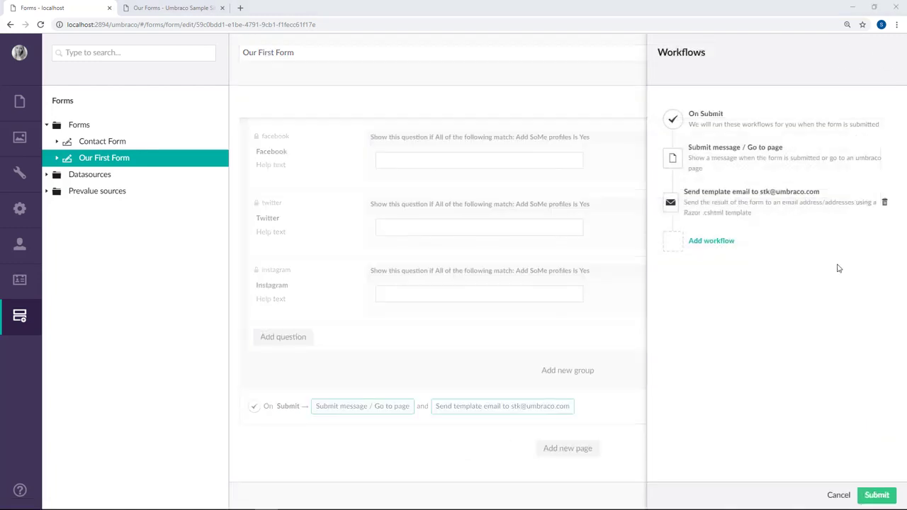
pyautogui.click(845, 168)
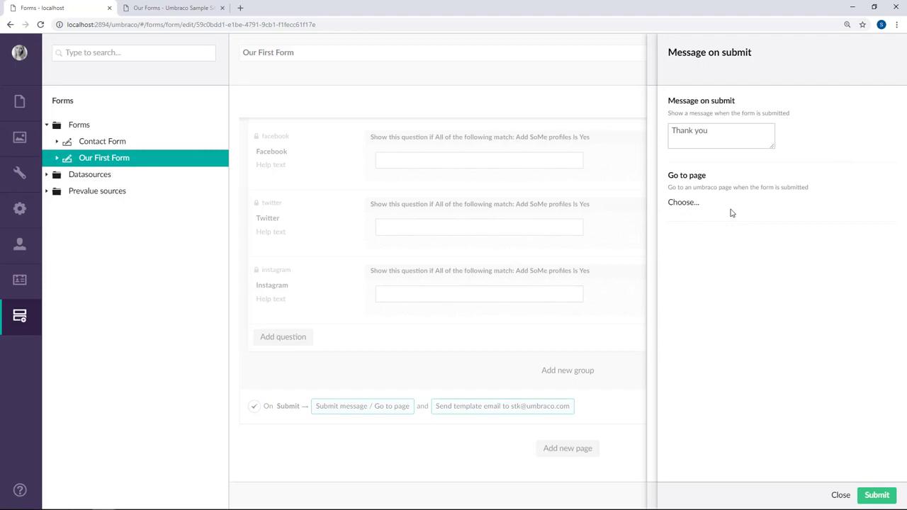
pyautogui.press('Escape')
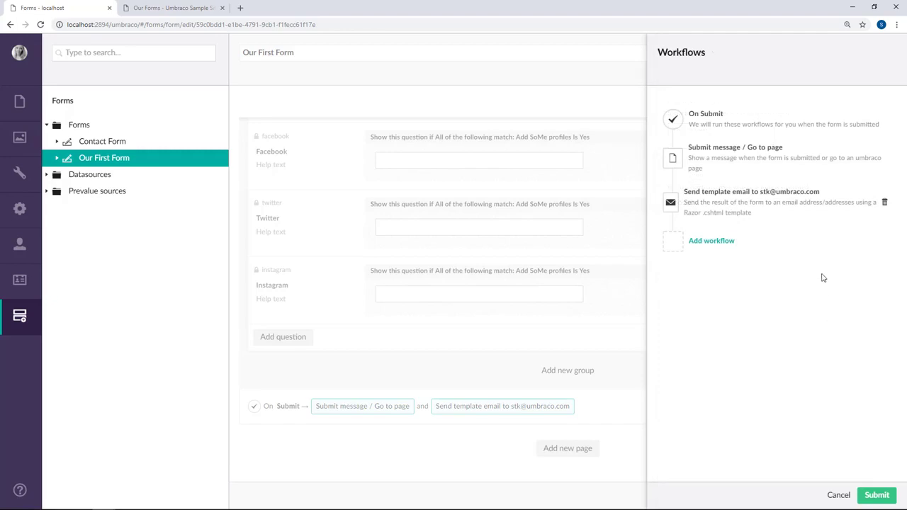
pyautogui.click(816, 206)
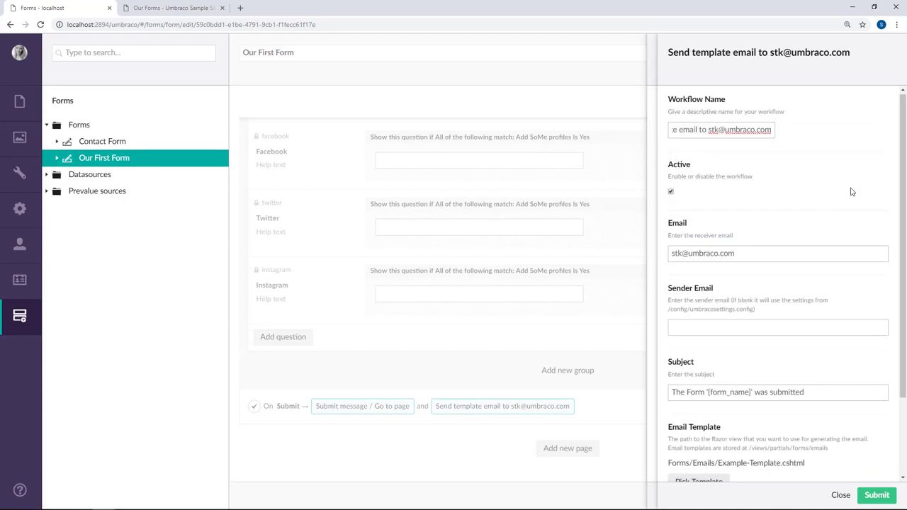
pyautogui.moveTo(904, 155); pyautogui.dragTo(906, 148)
pyautogui.click(838, 495)
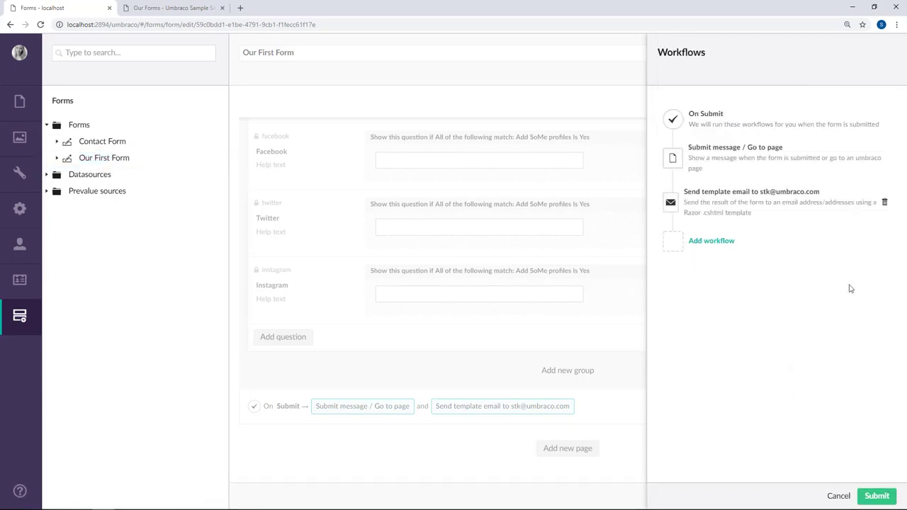
# Open the Add workflow list showing types such as Save as Umbraco content node.
pyautogui.click(721, 242)
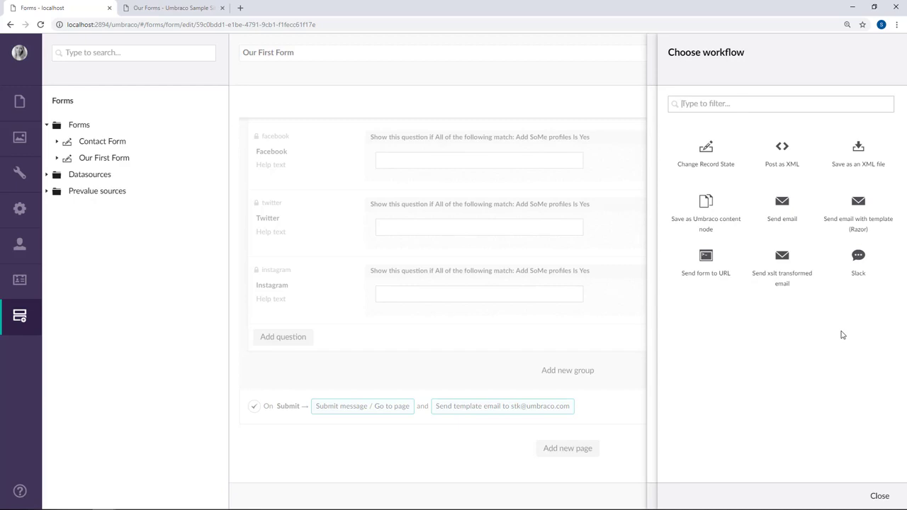
pyautogui.moveTo(676, 239)
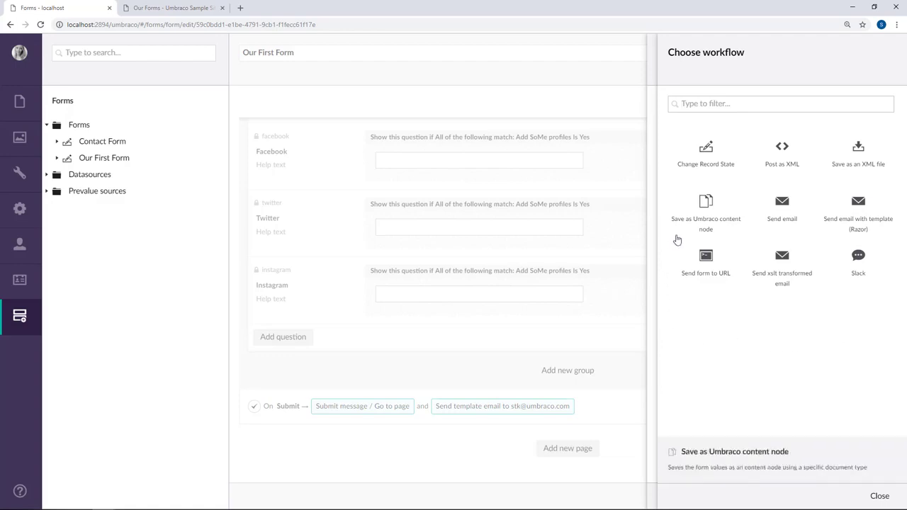
# Add a 'Save as Umbraco content node' workflow named 'New Person' with document type Person.
pyautogui.click(736, 232)
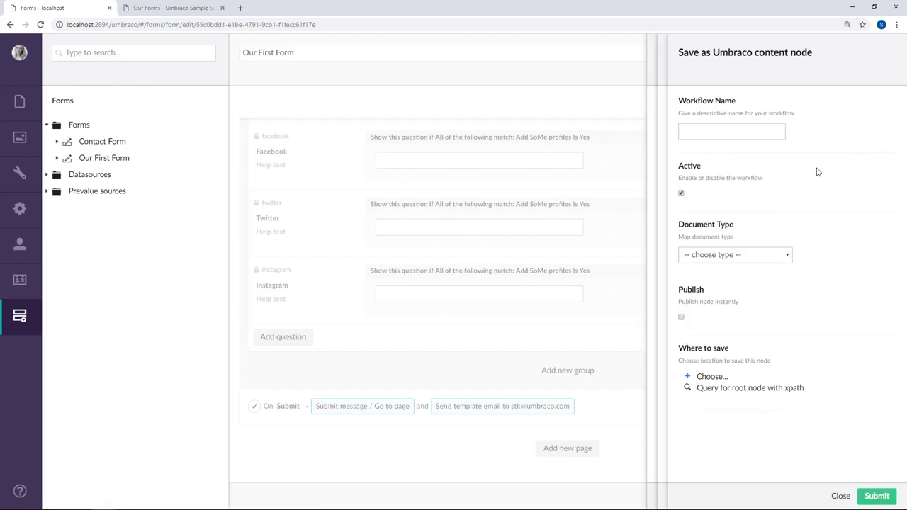
pyautogui.click(746, 134)
pyautogui.write('New Person')
pyautogui.click(770, 258)
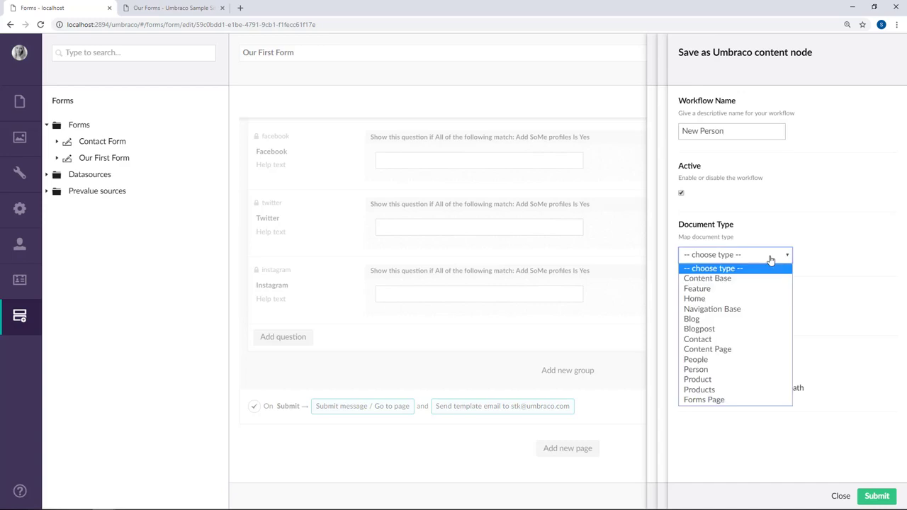
pyautogui.click(726, 369)
pyautogui.click(892, 276)
pyautogui.scroll(-3, 892, 276)
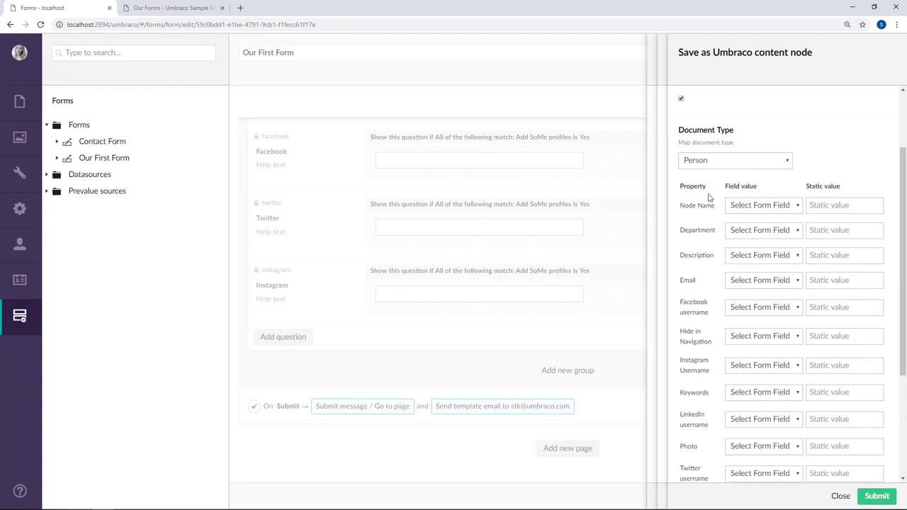
# Map Node Name to the Name field, Description to Message, and Email to Email.
pyautogui.click(770, 207)
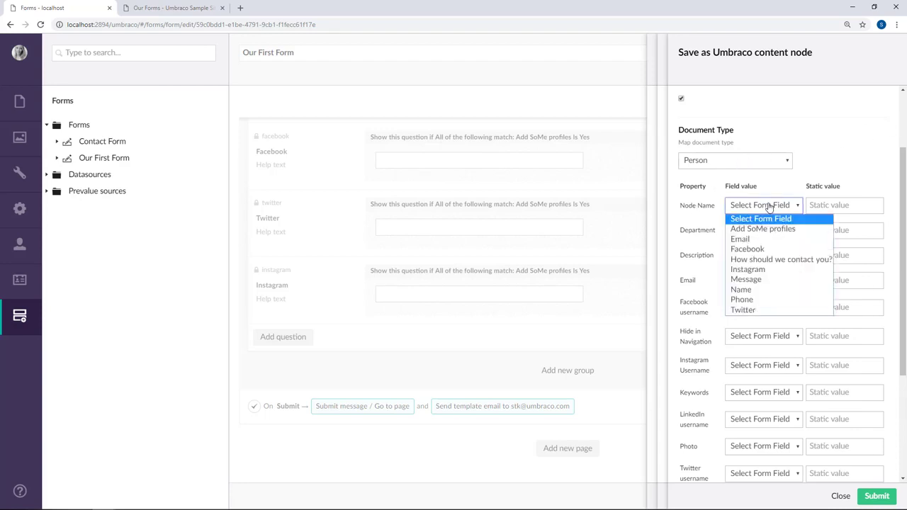
pyautogui.click(758, 290)
pyautogui.click(892, 224)
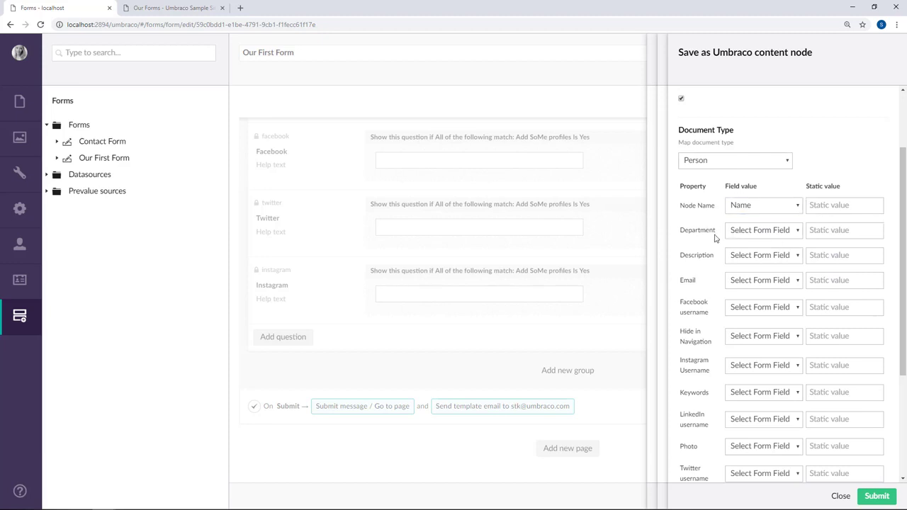
pyautogui.click(796, 257)
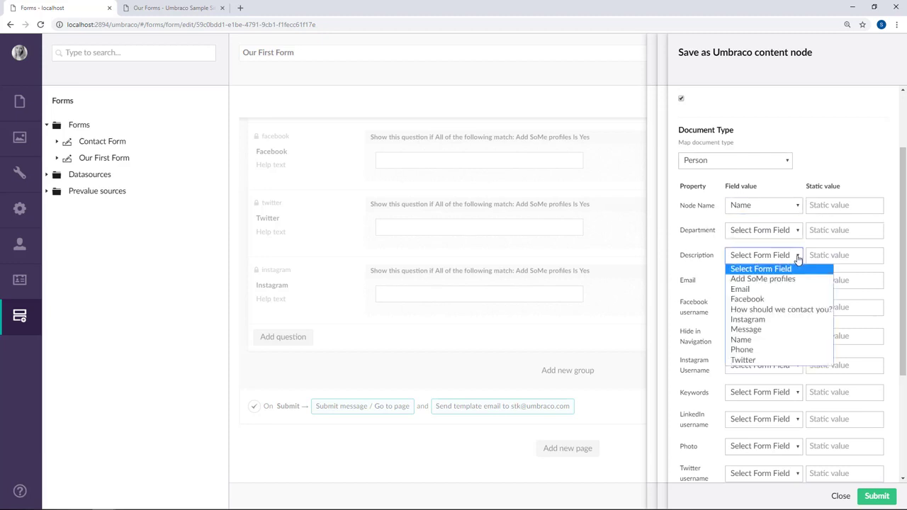
pyautogui.click(777, 328)
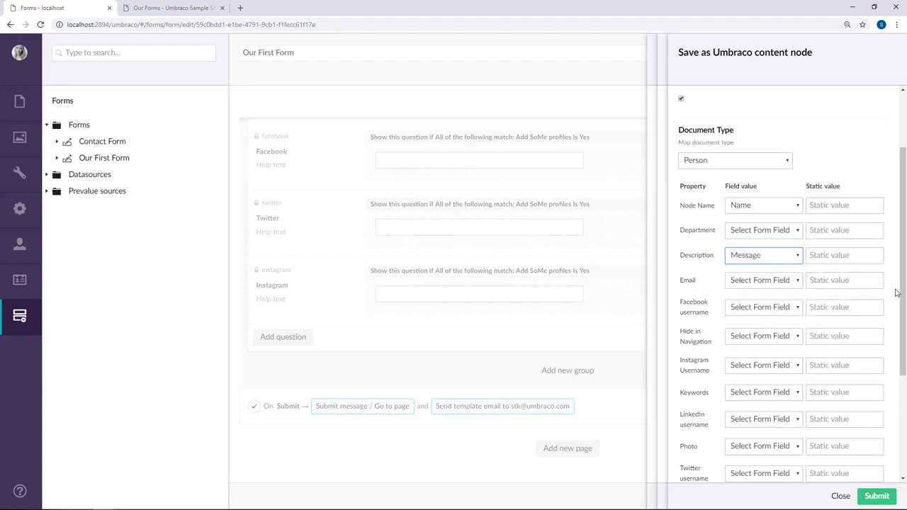
pyautogui.click(784, 281)
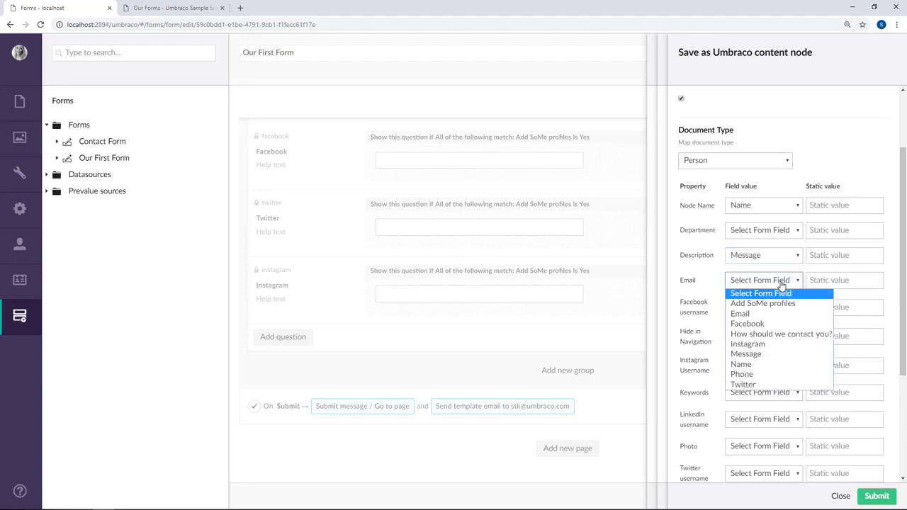
pyautogui.click(743, 316)
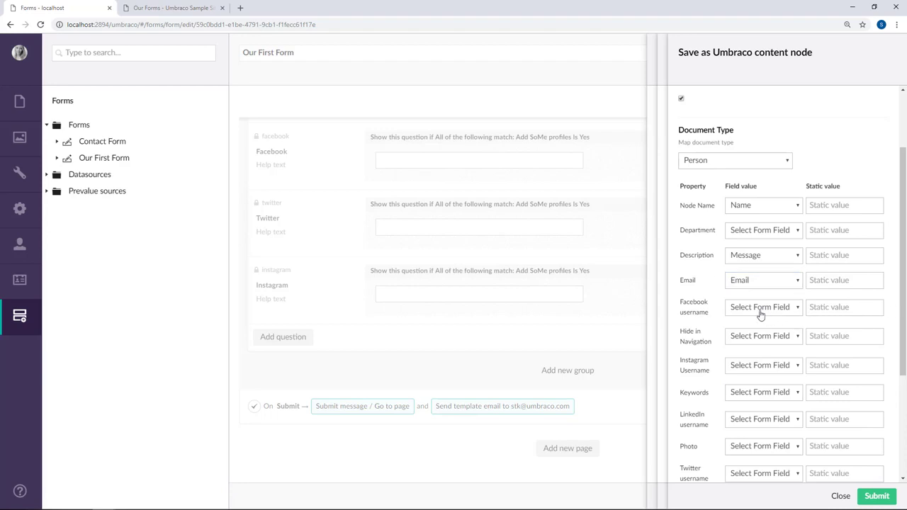
pyautogui.moveTo(902, 304); pyautogui.dragTo(903, 345)
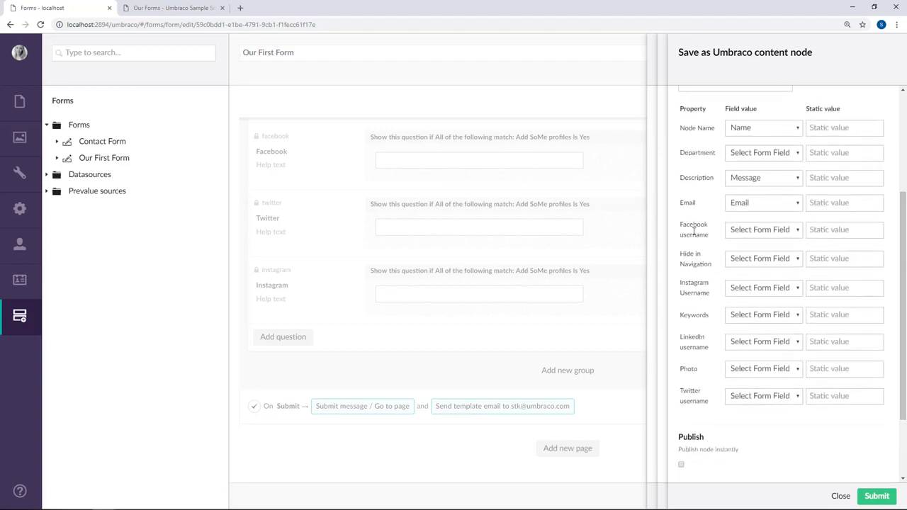
# Map the Facebook, Instagram and Twitter username properties to their matching form fields.
pyautogui.click(743, 234)
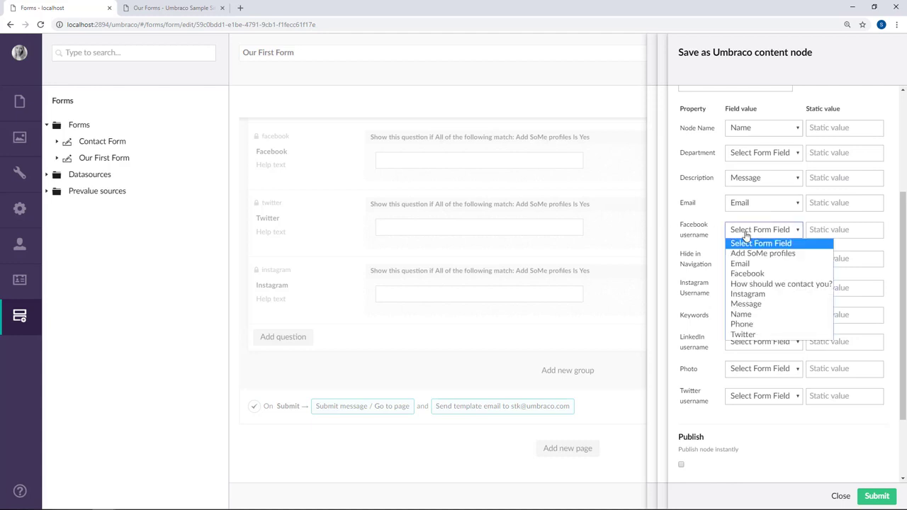
pyautogui.press('Escape')
pyautogui.click(747, 292)
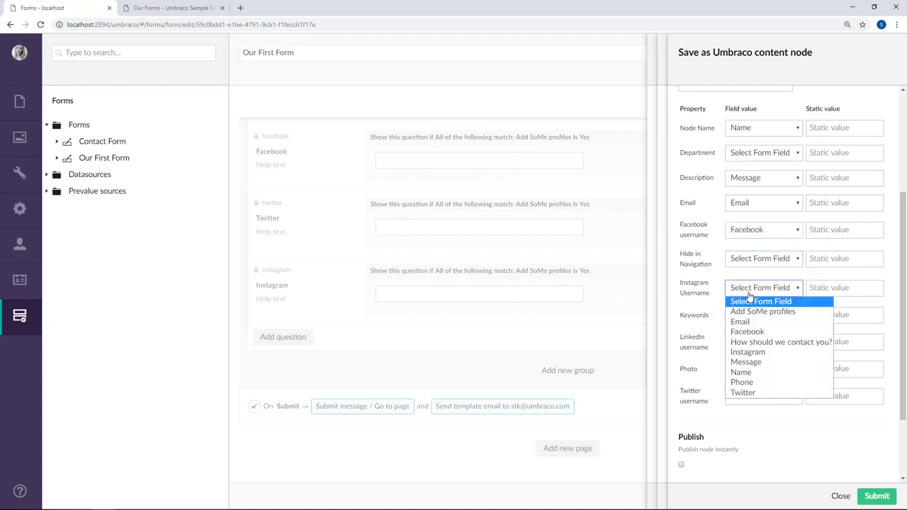
pyautogui.click(763, 355)
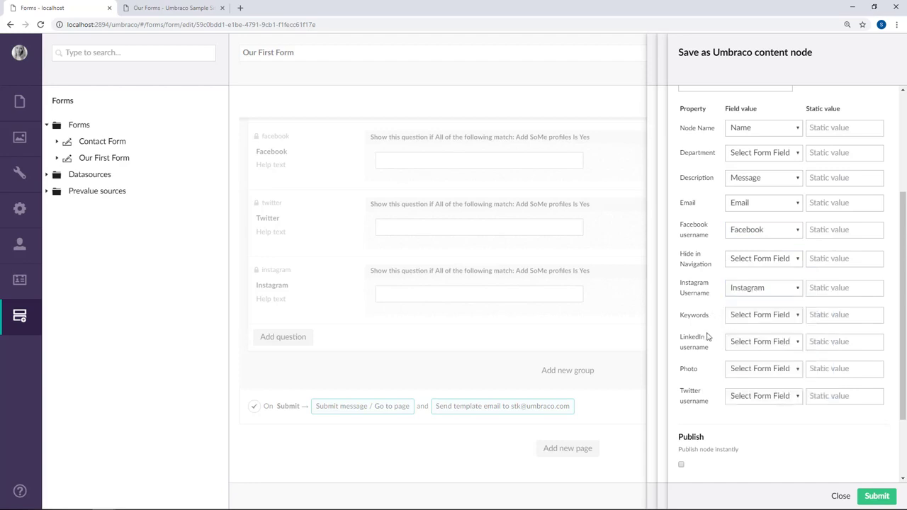
pyautogui.click(754, 402)
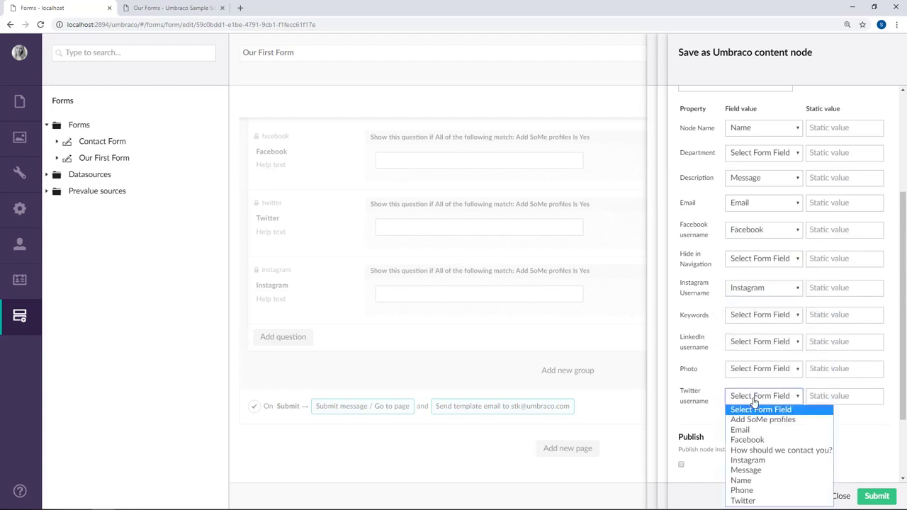
pyautogui.click(762, 500)
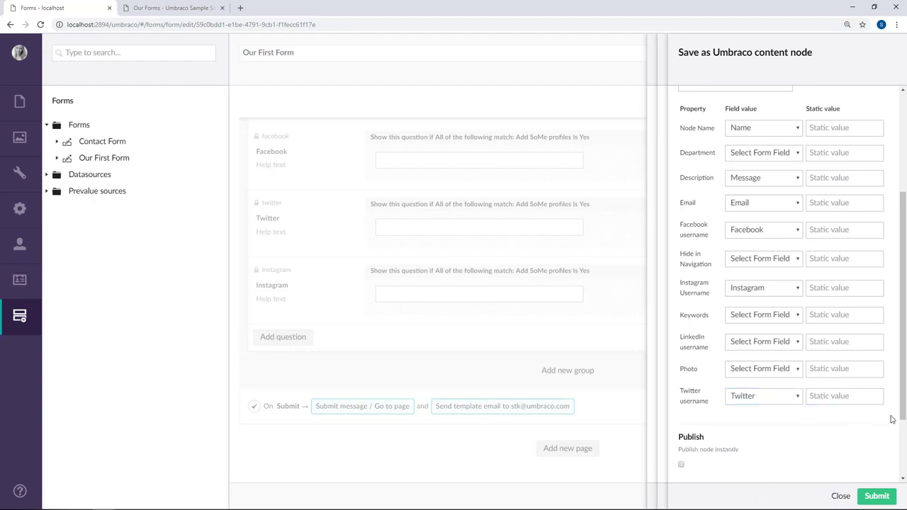
pyautogui.scroll(-2, 776, 370)
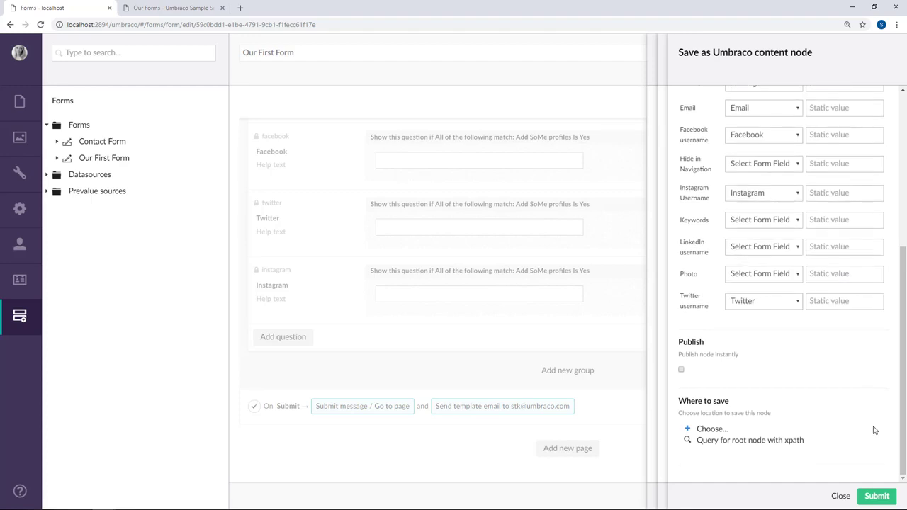
# Set People under Home as the save location, confirm the workflows, and save Our First Form.
pyautogui.click(711, 429)
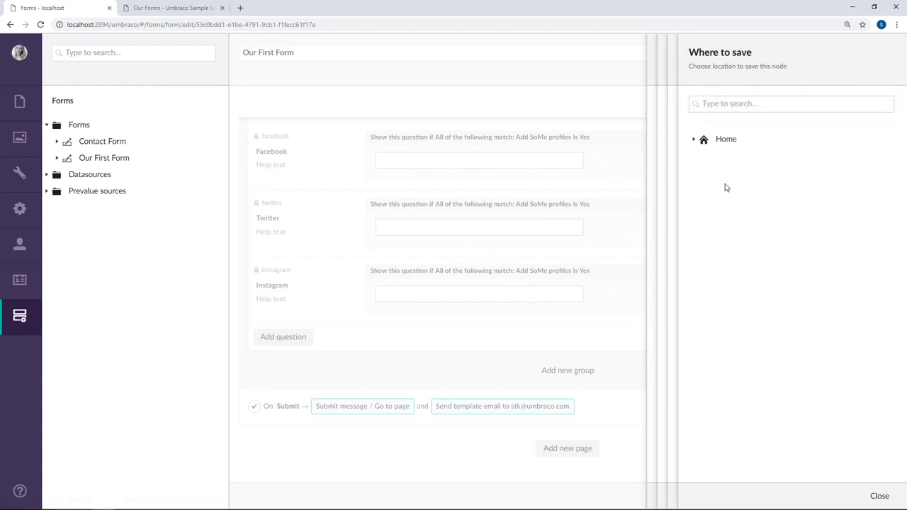
pyautogui.click(694, 141)
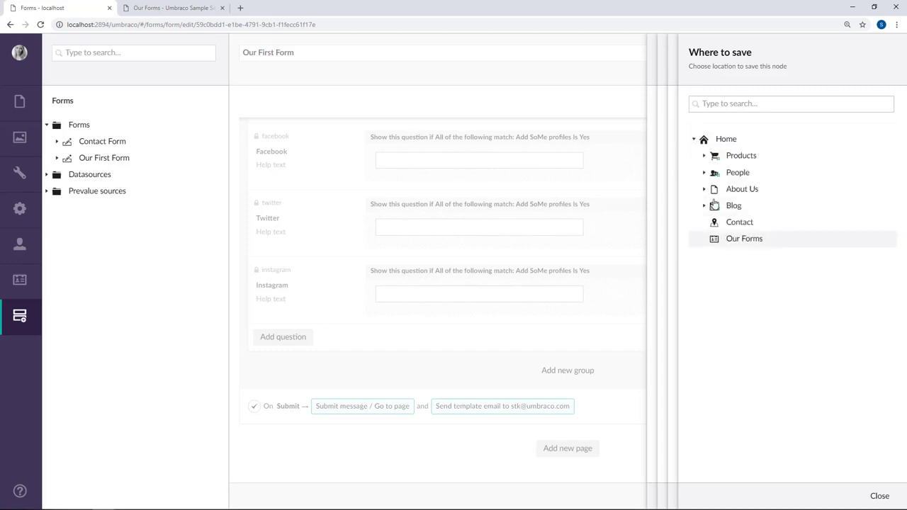
pyautogui.click(743, 179)
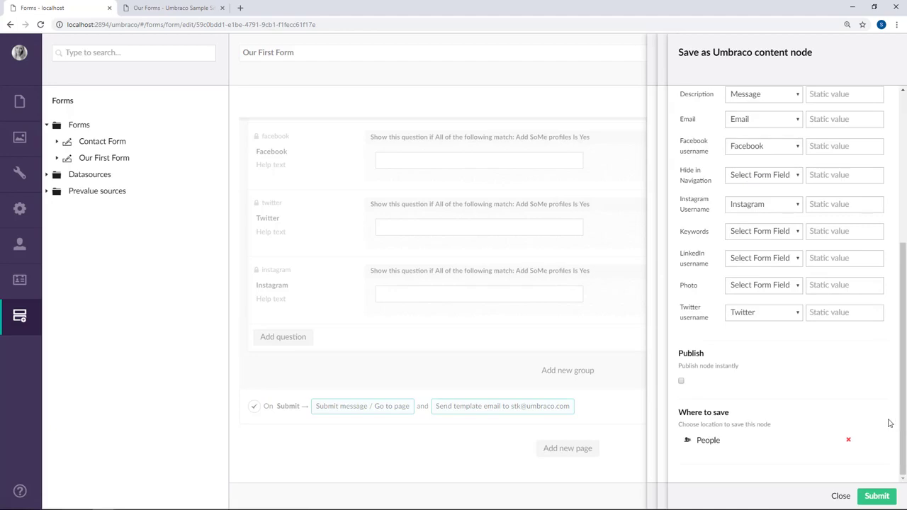
pyautogui.click(890, 497)
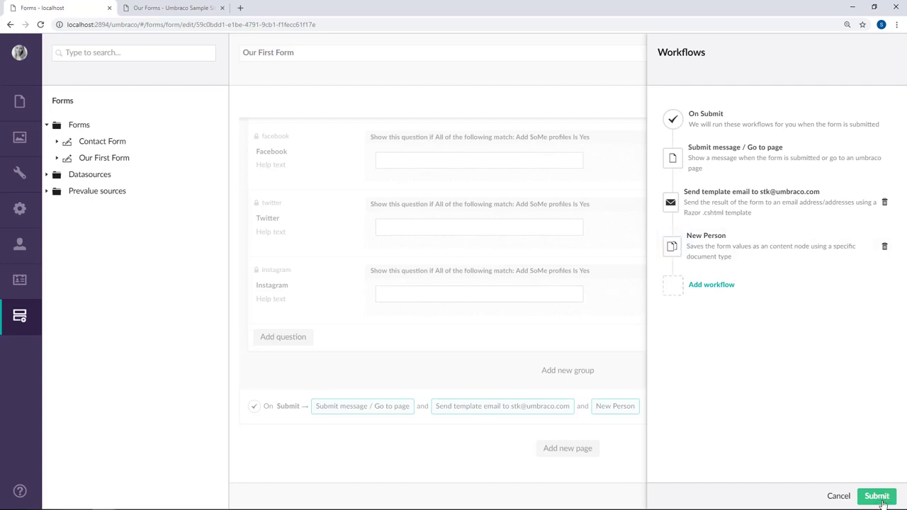
pyautogui.click(879, 497)
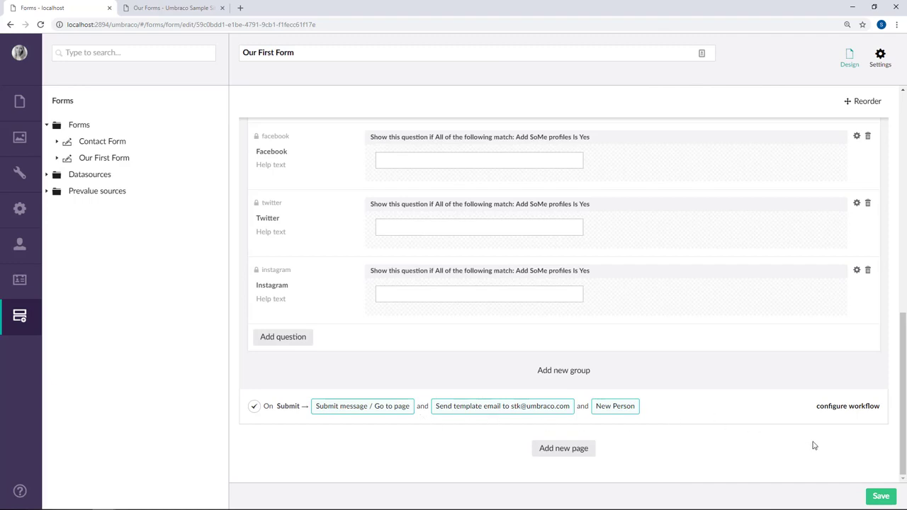
pyautogui.click(886, 498)
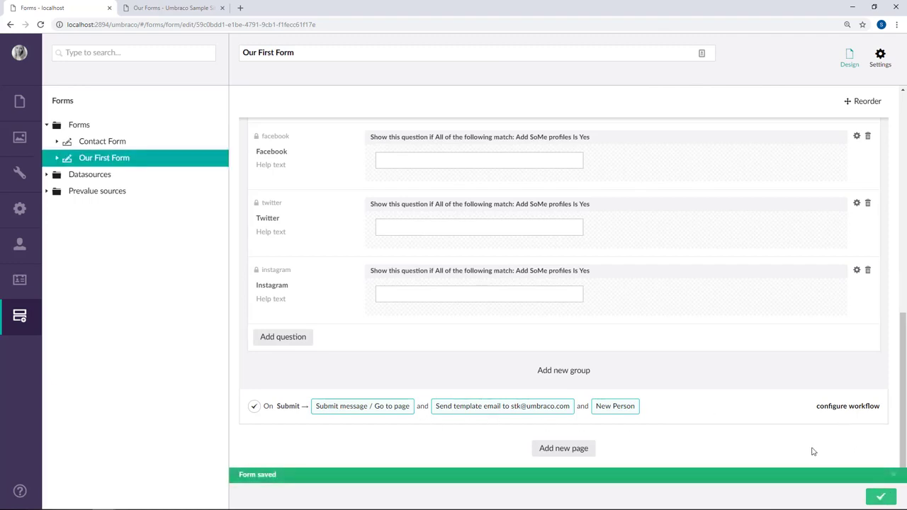
# Reload the Our Forms page and enter a first name and the message 'Work at Umbraco'.
pyautogui.click(189, 9)
pyautogui.press('F5')
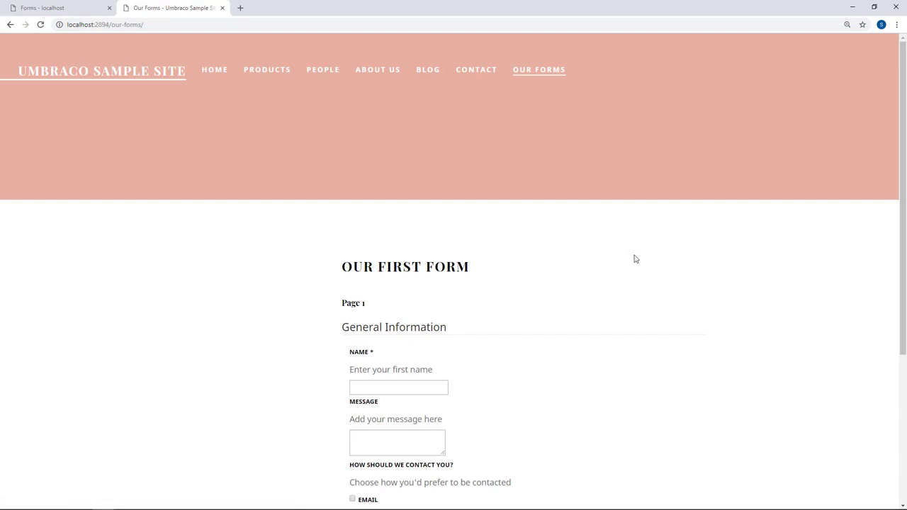
pyautogui.scroll(-1, 635, 258)
pyautogui.click(420, 291)
pyautogui.write('Sofie')
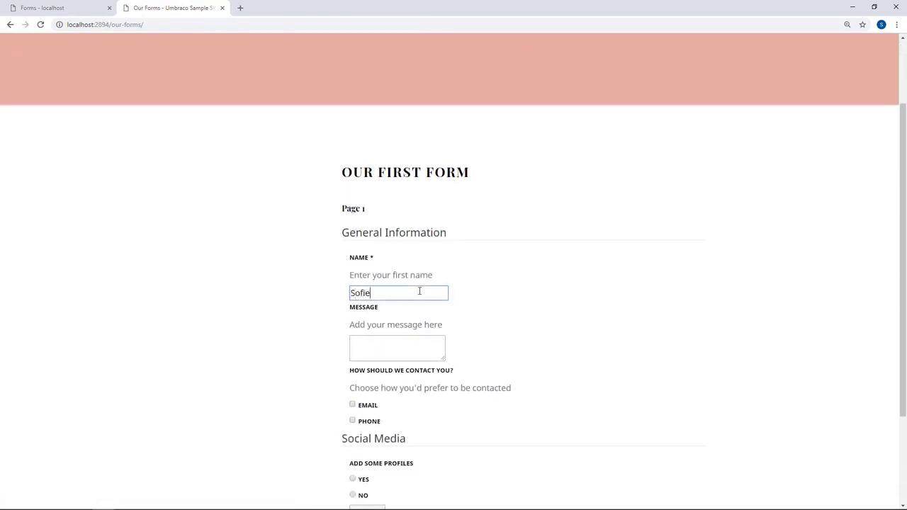
pyautogui.click(423, 340)
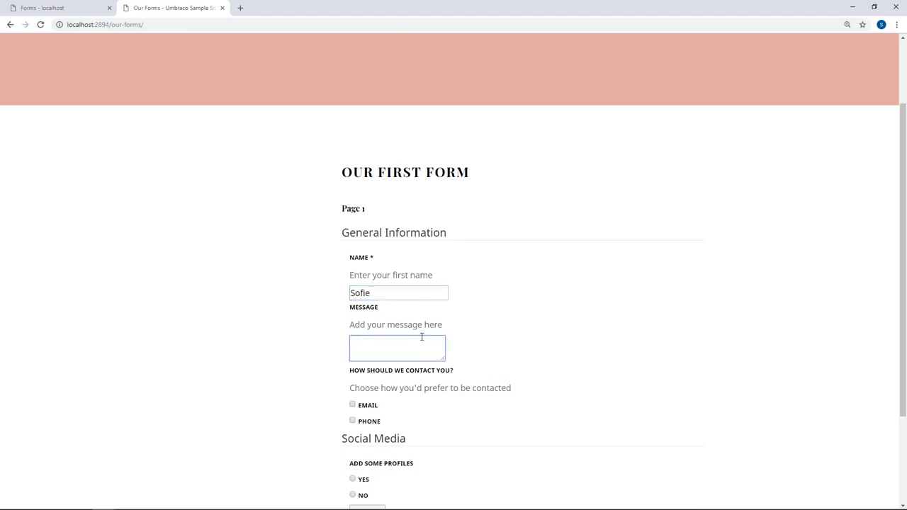
pyautogui.write('Work at Umbraco')
pyautogui.click(611, 376)
# Choose EMAIL as the contact method and enter the person's e-mail address.
pyautogui.scroll(-2, 614, 374)
pyautogui.click(352, 276)
pyautogui.click(384, 341)
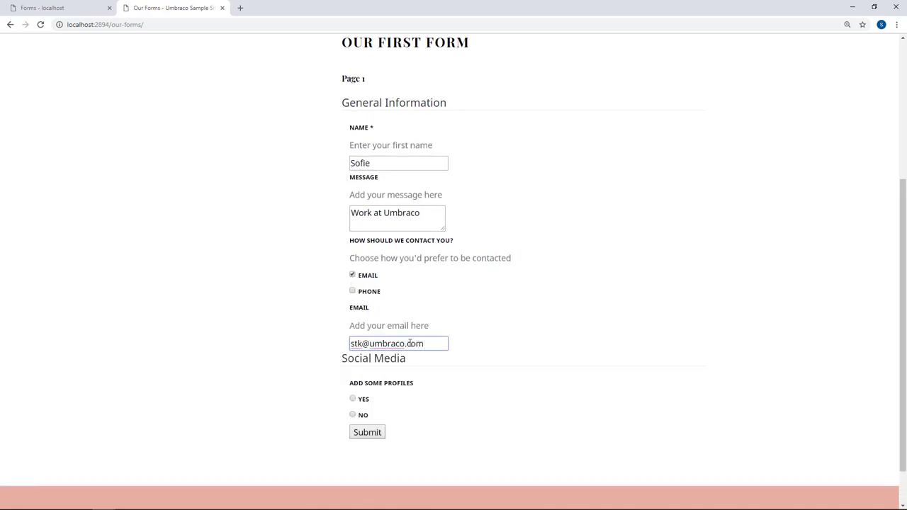
pyautogui.click(518, 362)
# Answer YES to SoMe profiles, enter a Twitter username, and submit the form.
pyautogui.scroll(-1, 635, 361)
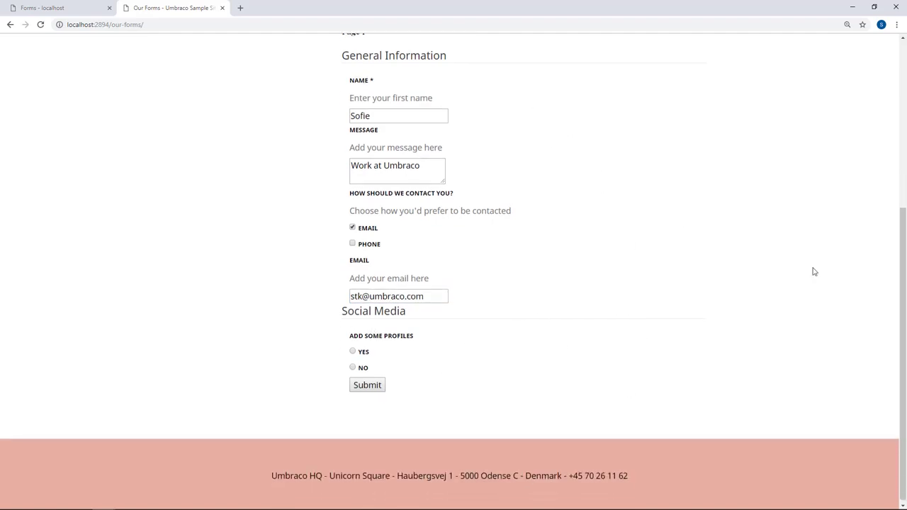
pyautogui.click(352, 351)
pyautogui.scroll(-1, 496, 369)
pyautogui.click(441, 385)
pyautogui.write('sxfie')
pyautogui.click(623, 401)
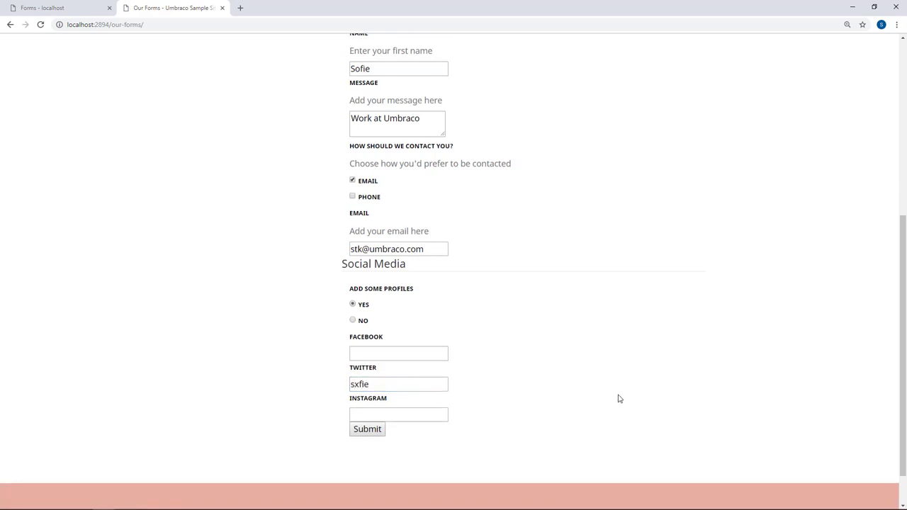
pyautogui.click(366, 429)
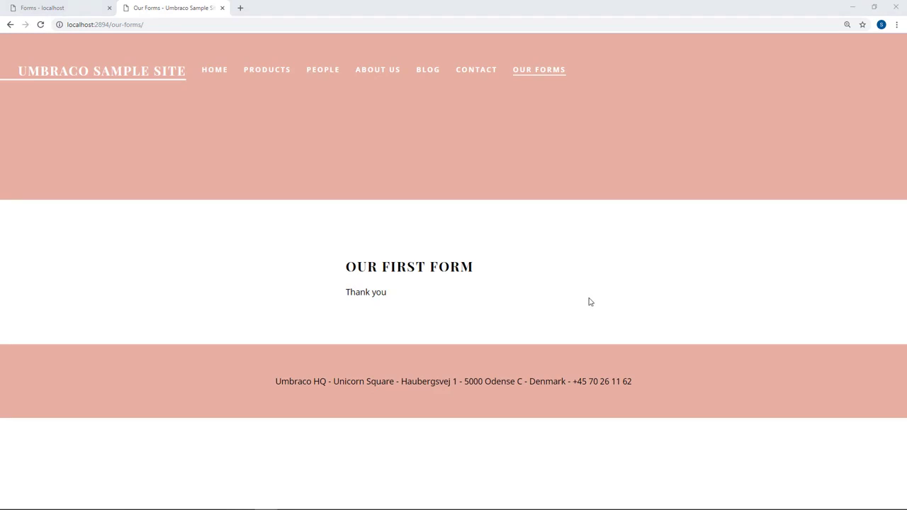
pyautogui.click(49, 9)
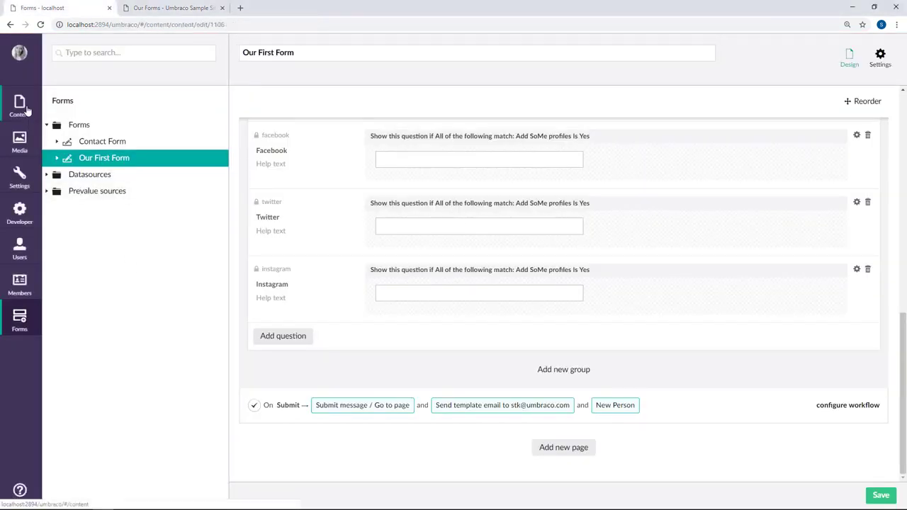
# Open the new person node listed under People in the Content tree.
pyautogui.click(26, 109)
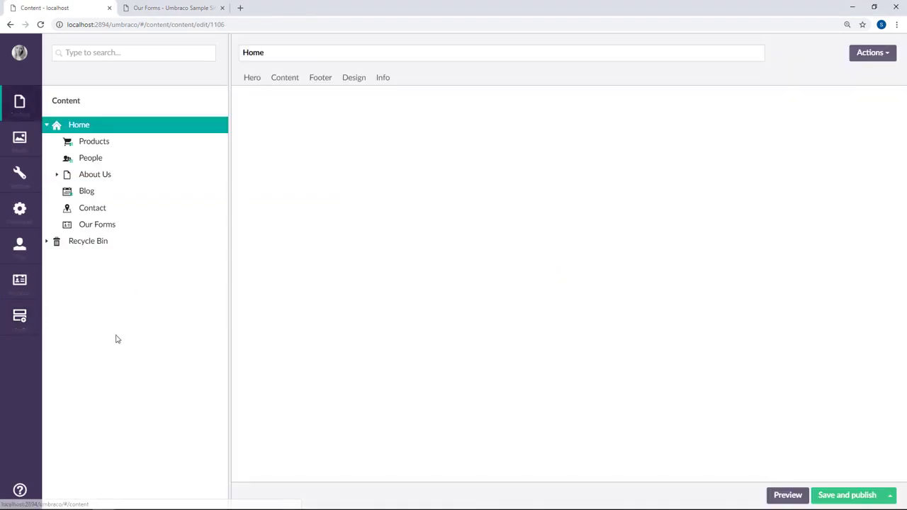
pyautogui.click(90, 158)
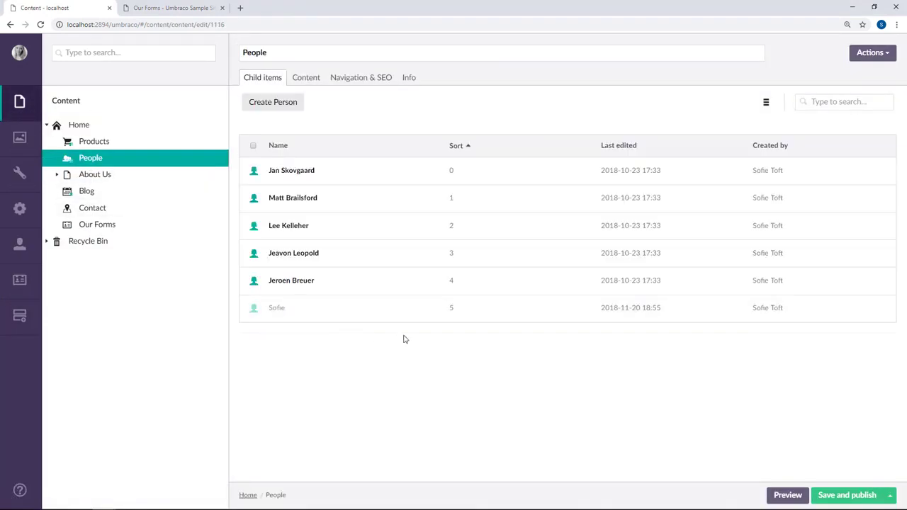
pyautogui.click(277, 312)
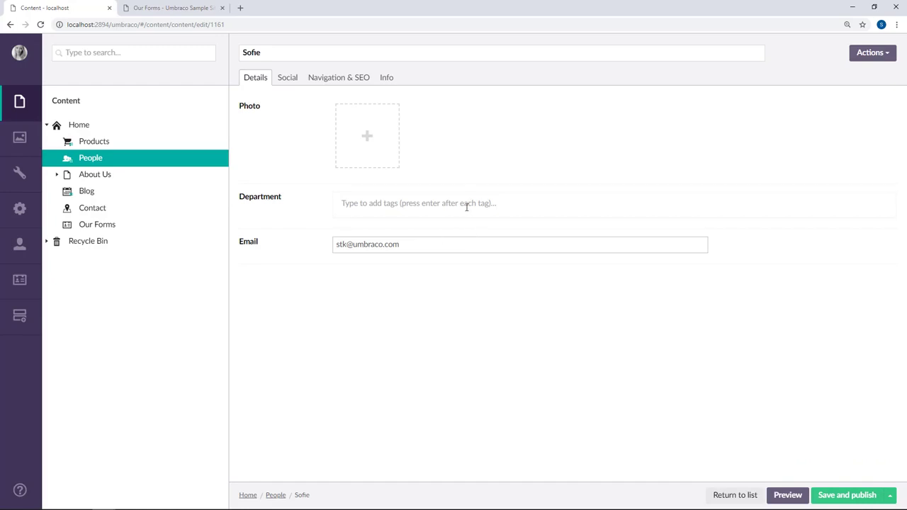
# Check the node's name, e-mail and social usernames, then save and publish it.
pyautogui.moveTo(267, 53); pyautogui.dragTo(241, 54)
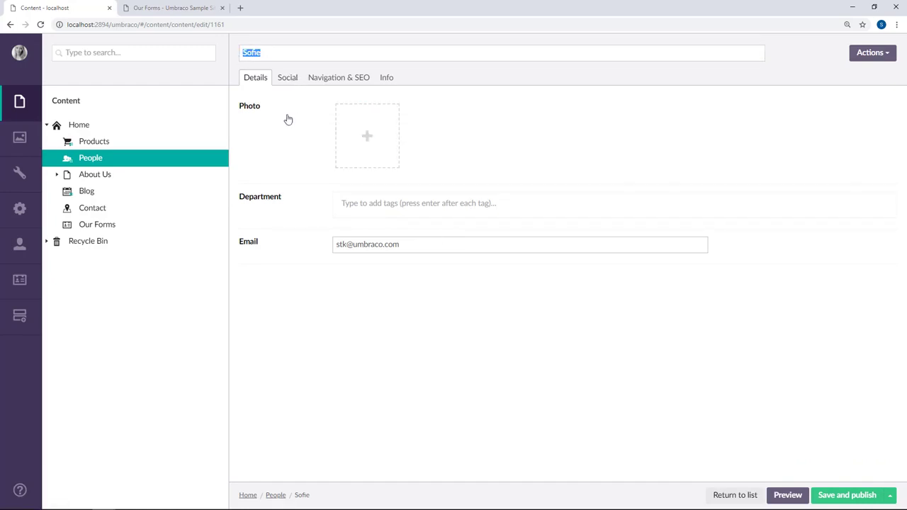
pyautogui.click(308, 147)
pyautogui.moveTo(399, 244); pyautogui.dragTo(348, 276)
pyautogui.click(350, 276)
pyautogui.click(288, 80)
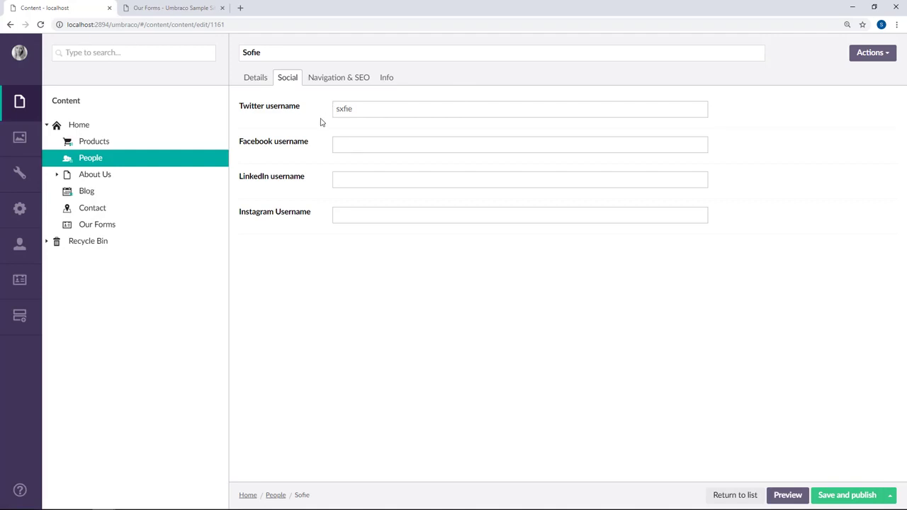
pyautogui.click(845, 496)
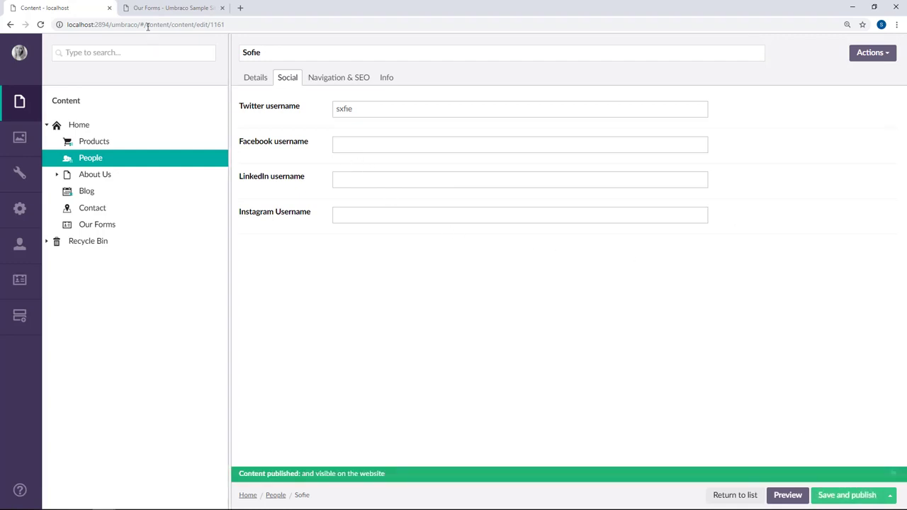
# Open the sample site's PEOPLE page and scroll down to the new person's card.
pyautogui.click(174, 9)
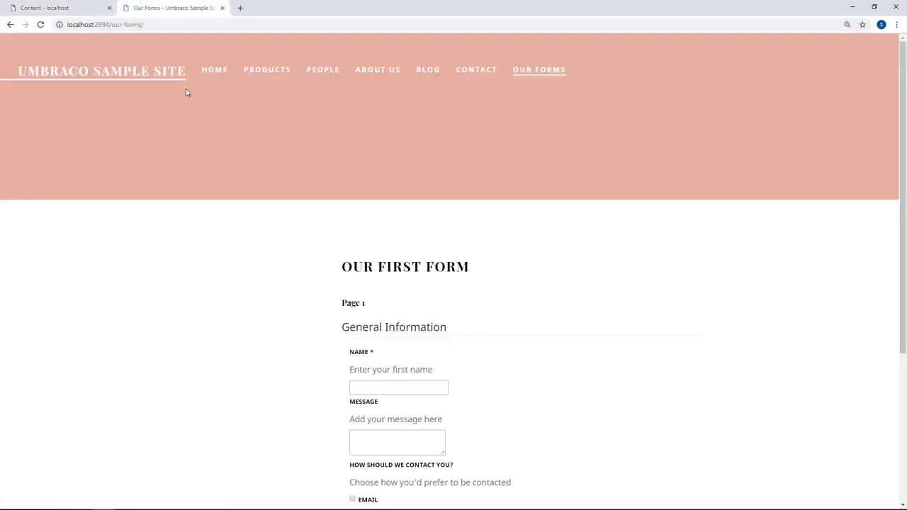
pyautogui.click(322, 71)
pyautogui.scroll(-3, 790, 267)
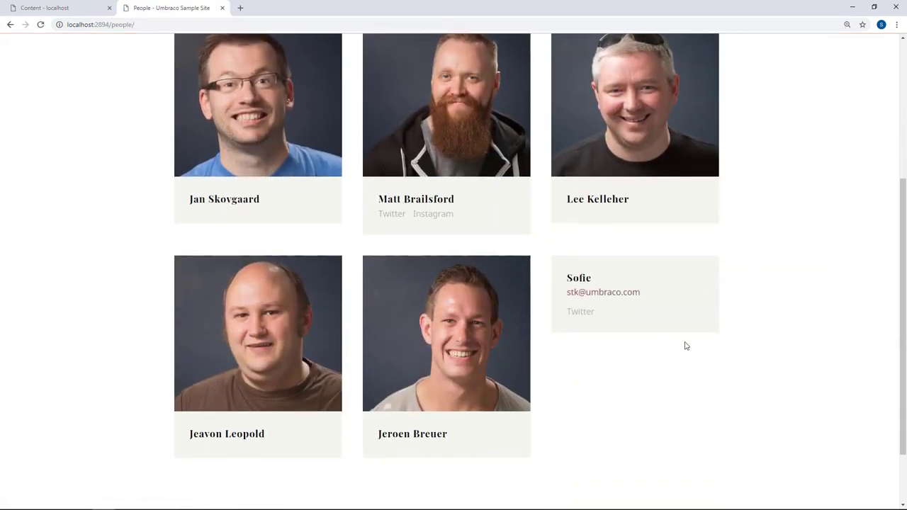